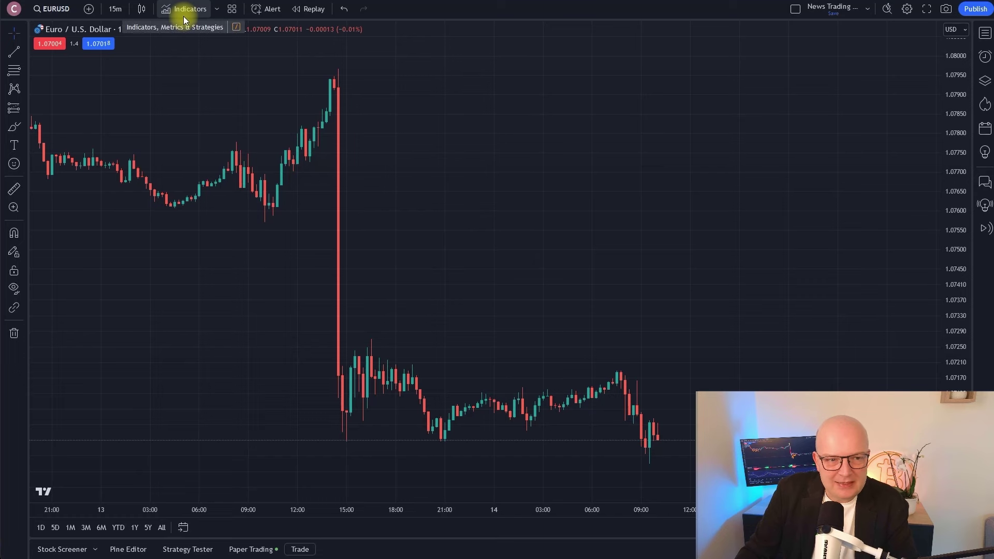
Add the FearZone (Expo) and GreedZone (Expo) indicators by searching 'fear' and 'greed'.
{"action": "left_click", "coordinate": [183, 16]}
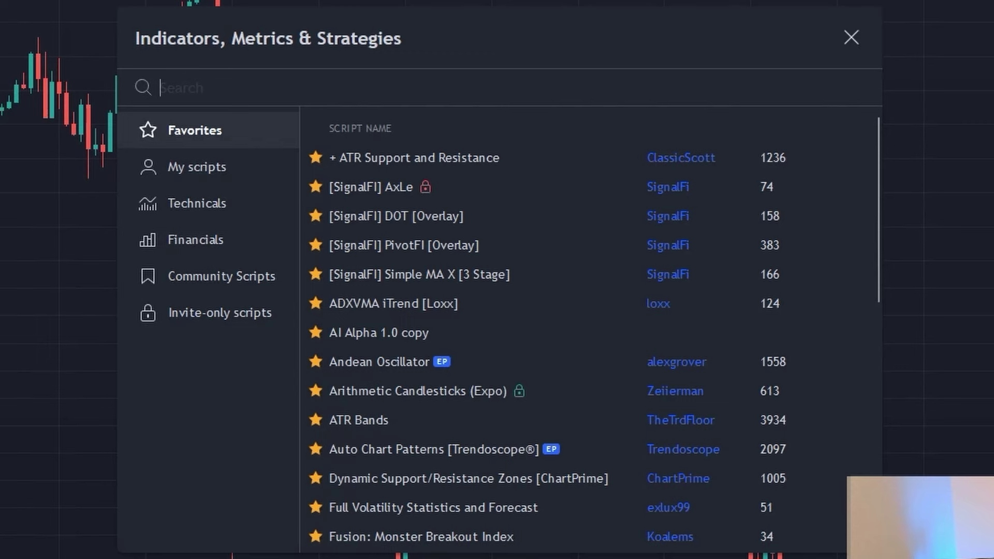
{"action": "type", "text": "fear"}
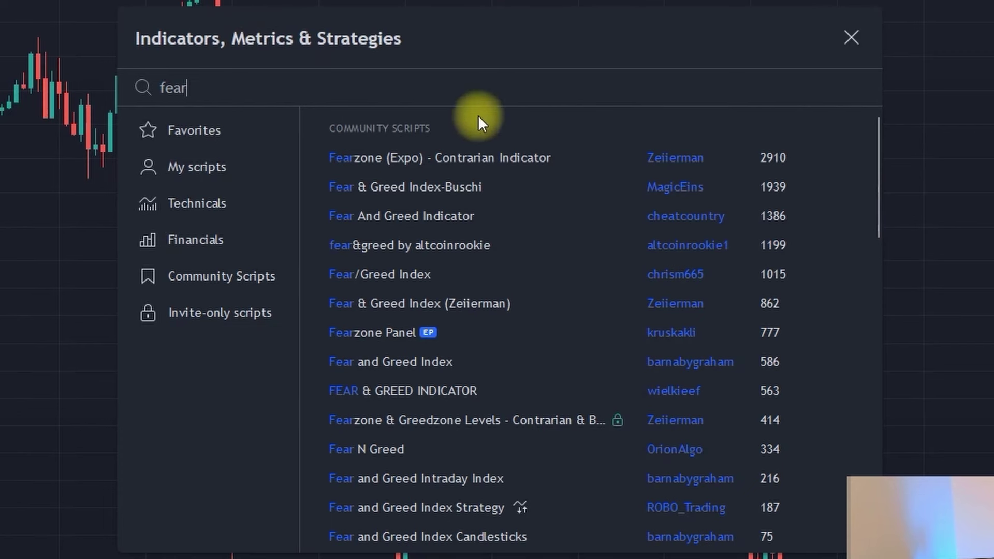
{"action": "left_click", "coordinate": [473, 154]}
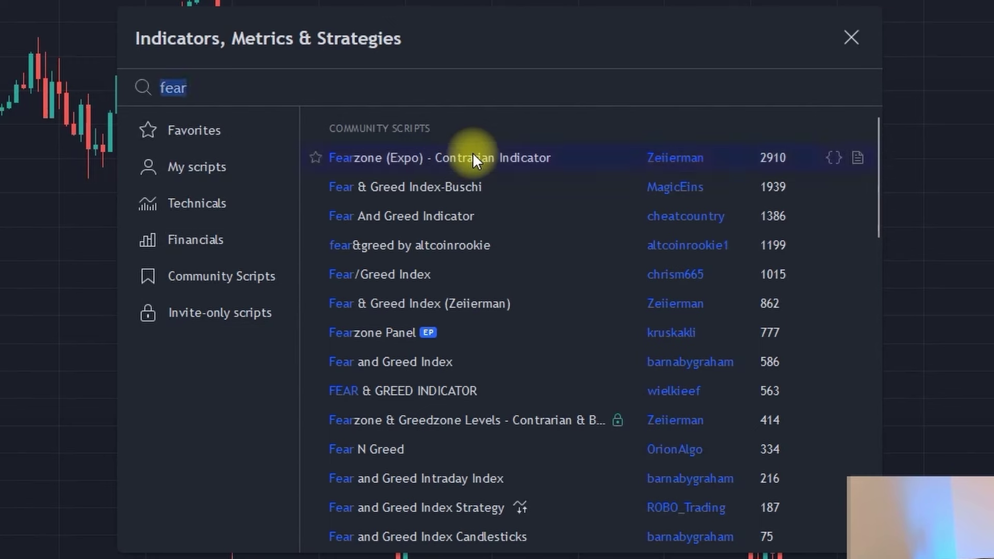
{"action": "type", "text": "greed"}
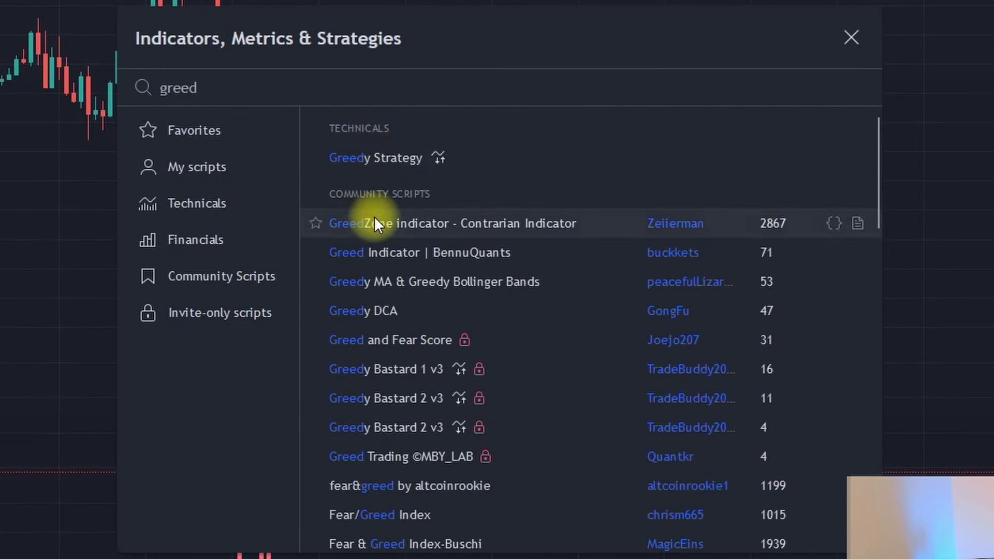
{"action": "left_click", "coordinate": [420, 223]}
{"action": "left_click", "coordinate": [698, 144]}
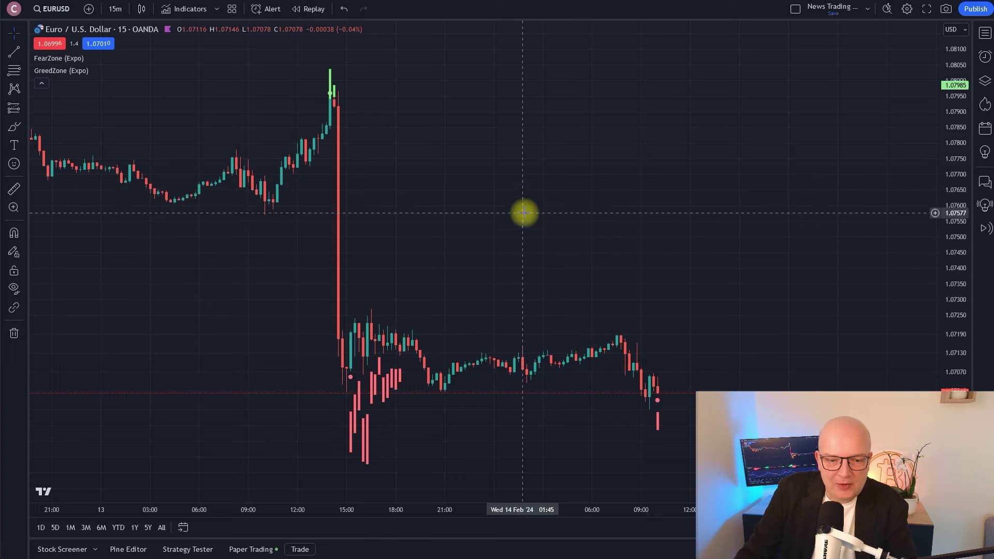
{"action": "left_click", "coordinate": [442, 377]}
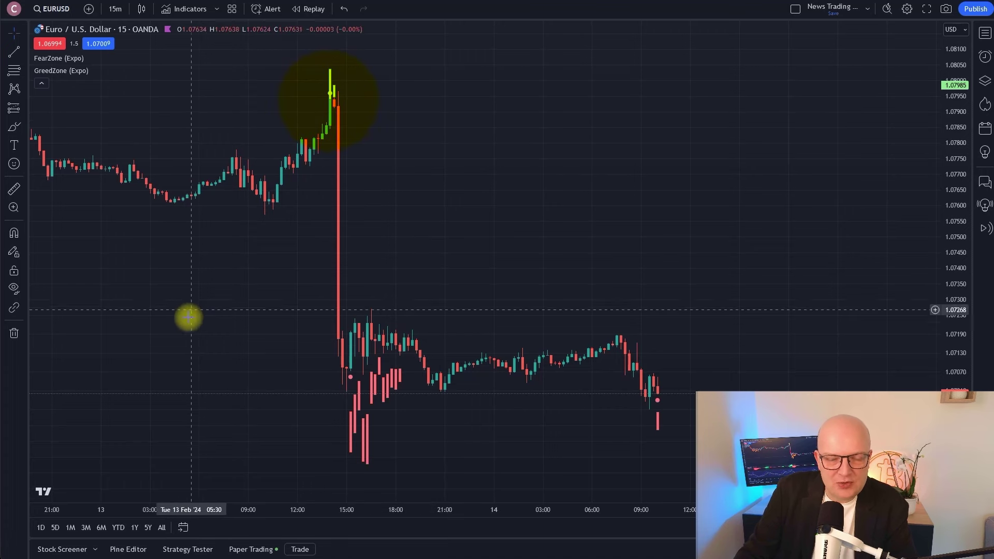
{"action": "left_click_drag", "start_coordinate": [184, 315], "coordinate": [235, 317]}
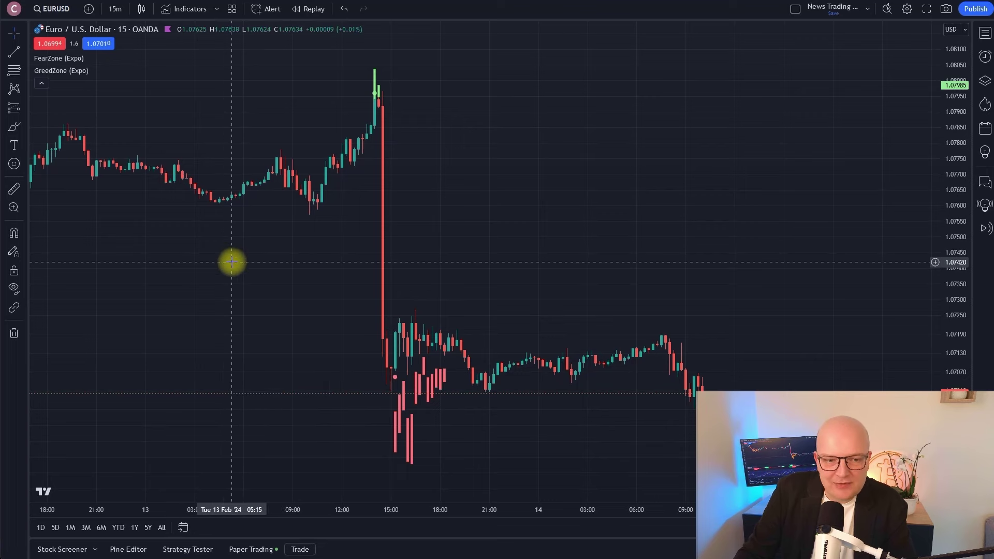
{"action": "left_click_drag", "start_coordinate": [230, 262], "coordinate": [532, 266]}
{"action": "left_click_drag", "start_coordinate": [299, 296], "coordinate": [387, 302]}
{"action": "left_click_drag", "start_coordinate": [331, 266], "coordinate": [548, 253]}
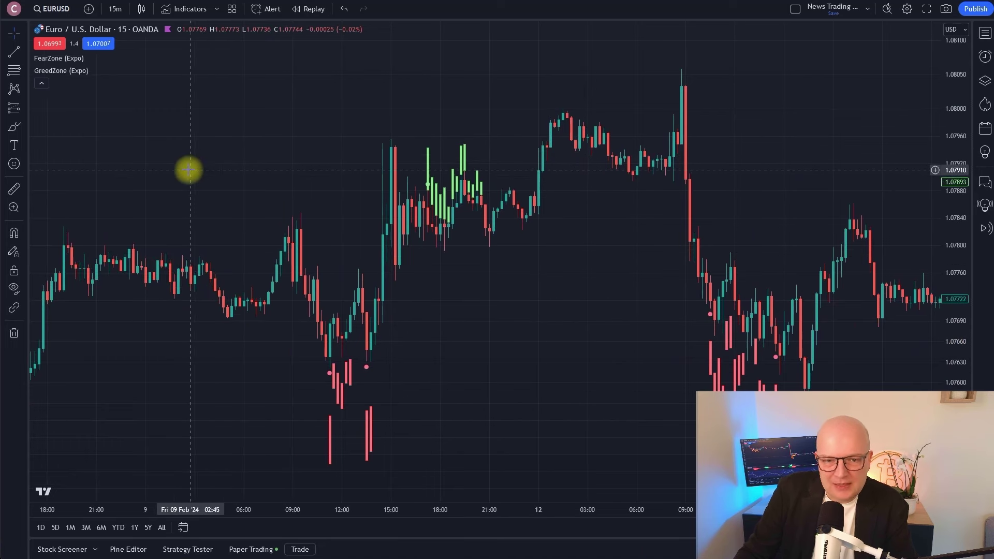
{"action": "left_click_drag", "start_coordinate": [190, 168], "coordinate": [489, 178]}
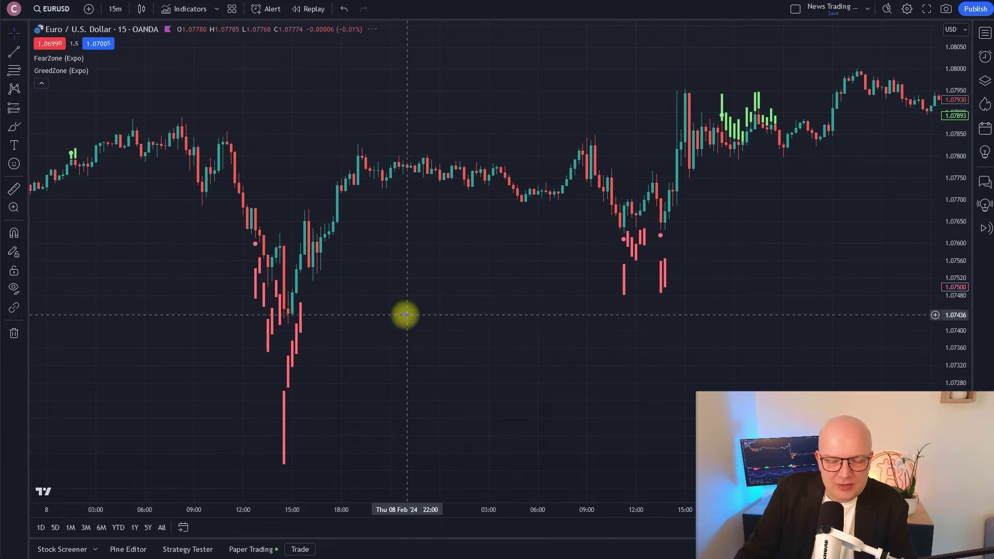
{"action": "left_click_drag", "start_coordinate": [477, 293], "coordinate": [69, 298]}
{"action": "left_click_drag", "start_coordinate": [485, 337], "coordinate": [148, 311]}
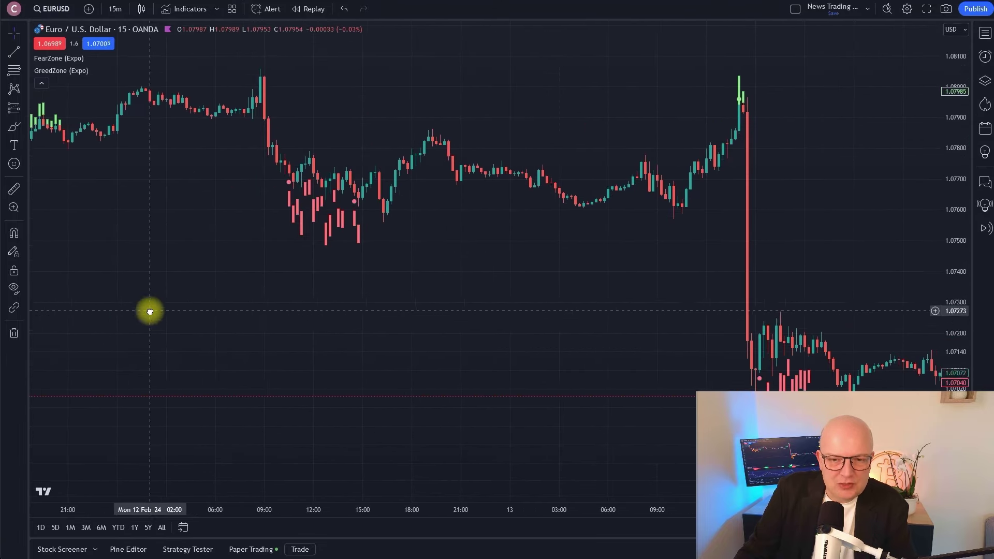
{"action": "left_click_drag", "start_coordinate": [633, 291], "coordinate": [110, 313]}
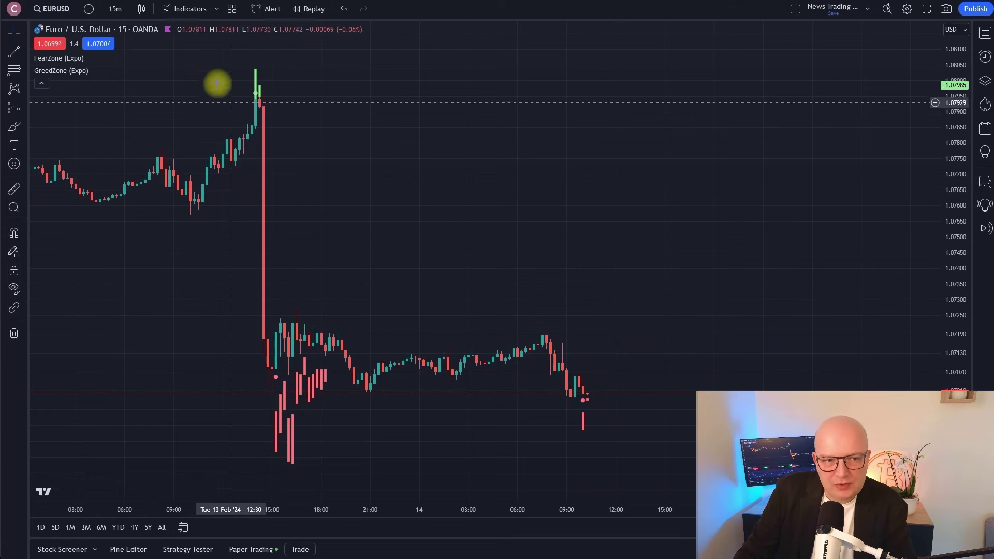
Add the PinBar and Bloom Pattern indicator found by searching 'blo'.
{"action": "left_click", "coordinate": [202, 15]}
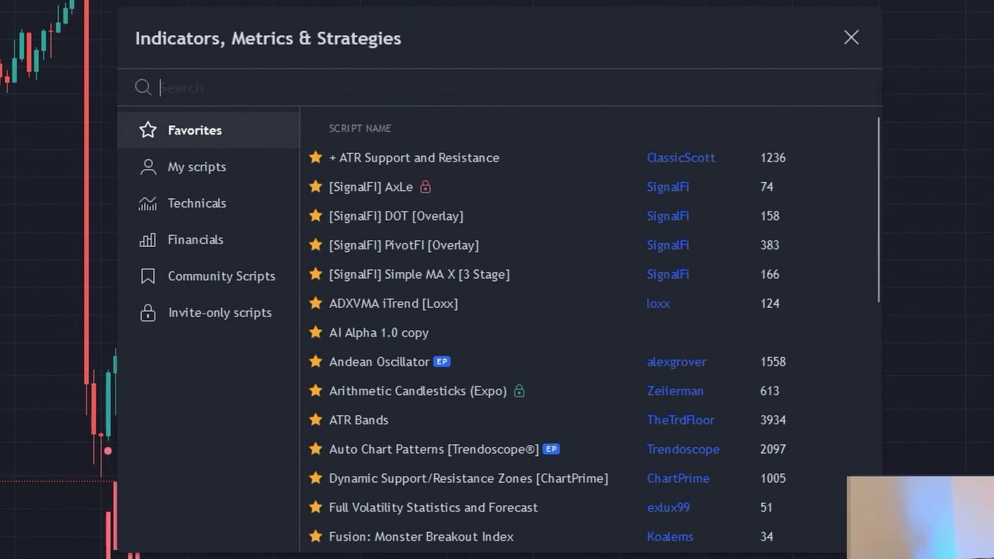
{"action": "type", "text": "blo"}
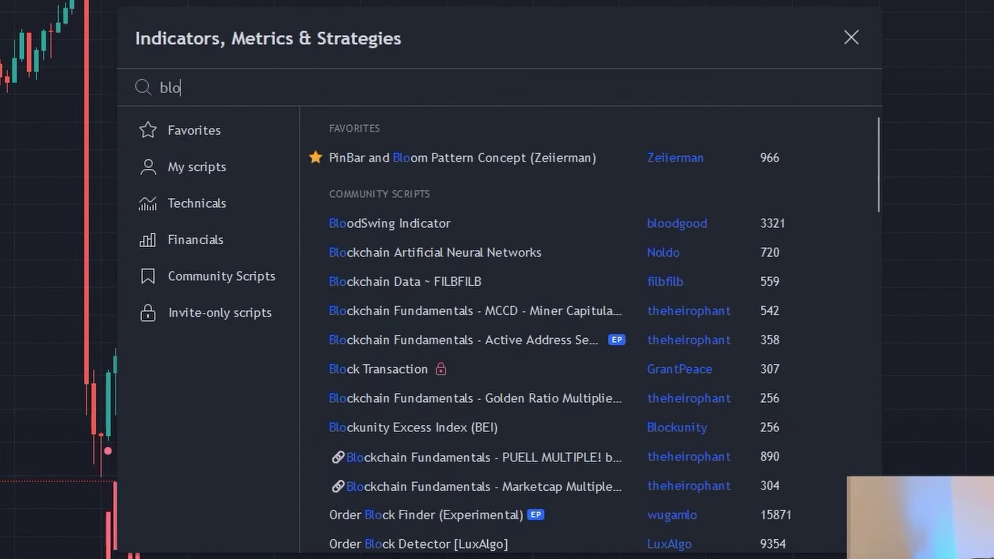
{"action": "left_click", "coordinate": [480, 157]}
{"action": "left_click", "coordinate": [852, 37]}
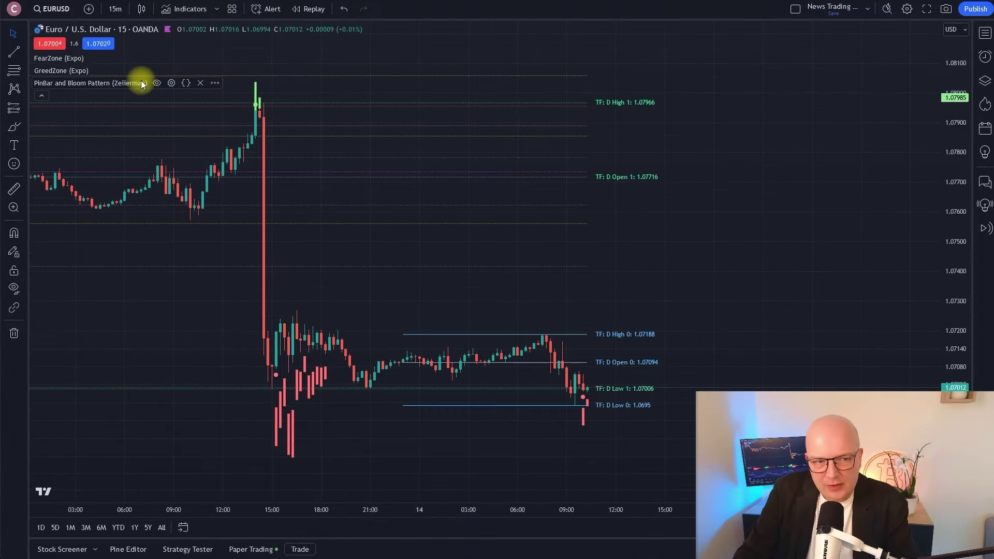
Review the PinBar and Bloom Pattern input settings and confirm them with Ok.
{"action": "left_click", "coordinate": [166, 82]}
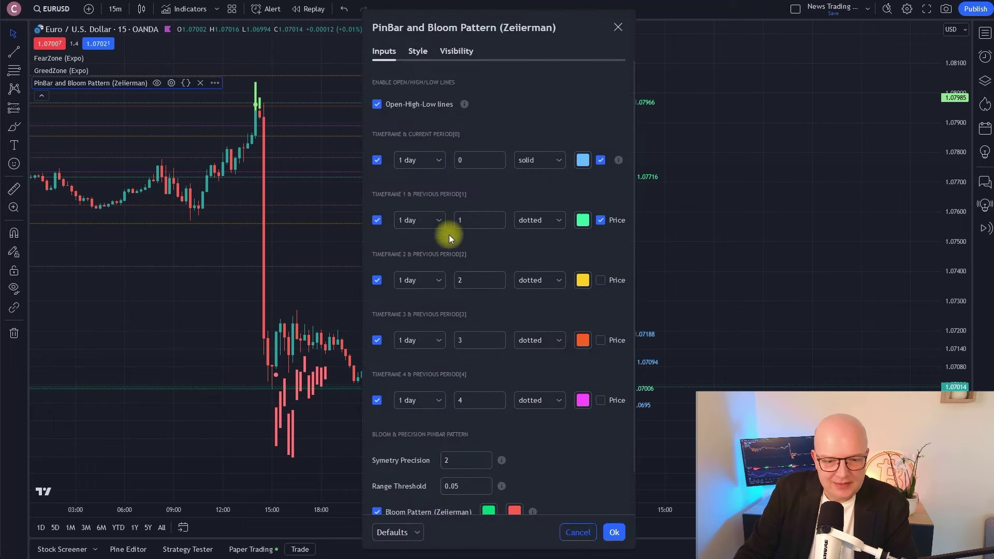
{"action": "scroll", "coordinate": [453, 233], "scroll_direction": "down", "scroll_amount": 1}
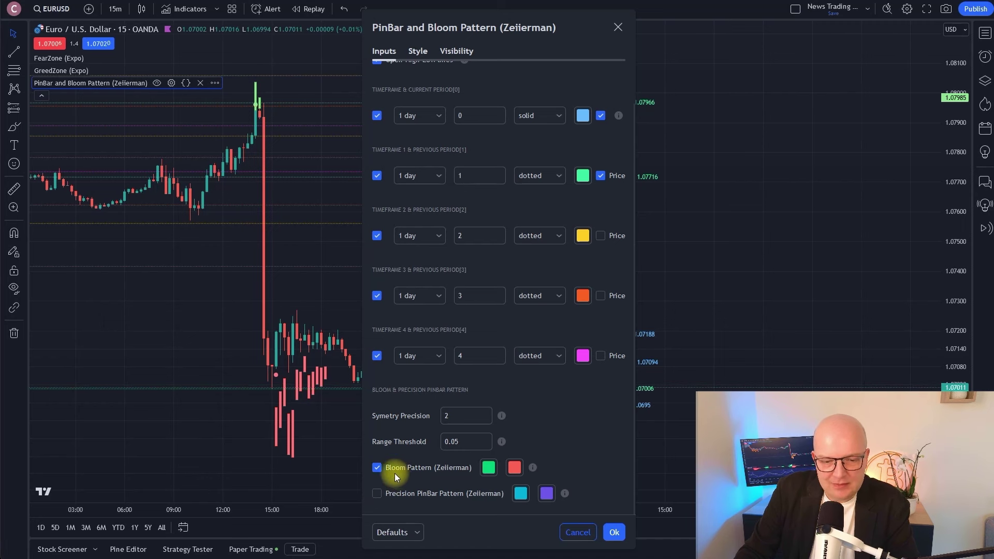
{"action": "left_click", "coordinate": [616, 533]}
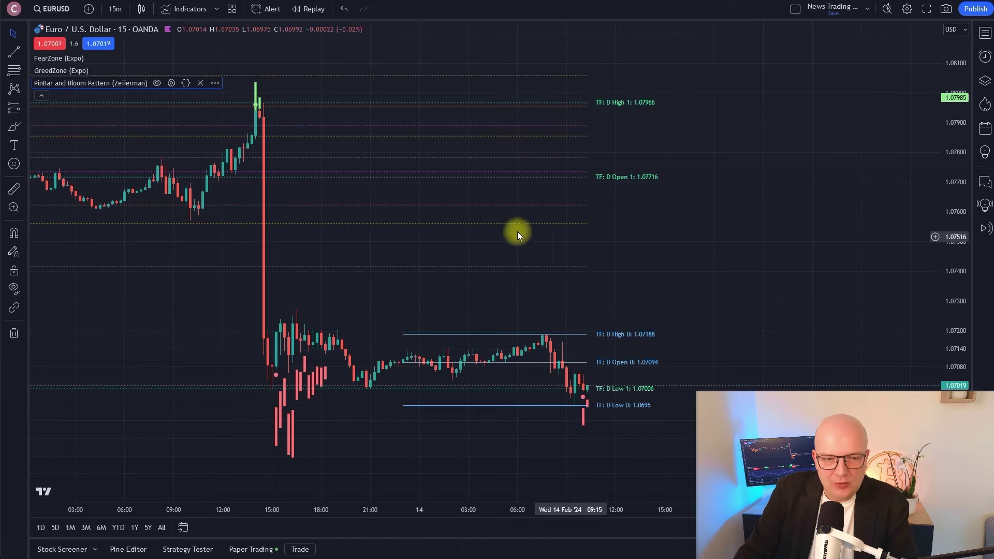
Drag the EURUSD chart back through 8 and 7 February to inspect earlier signals.
{"action": "left_click_drag", "start_coordinate": [371, 212], "coordinate": [668, 217]}
{"action": "left_click_drag", "start_coordinate": [437, 272], "coordinate": [754, 264]}
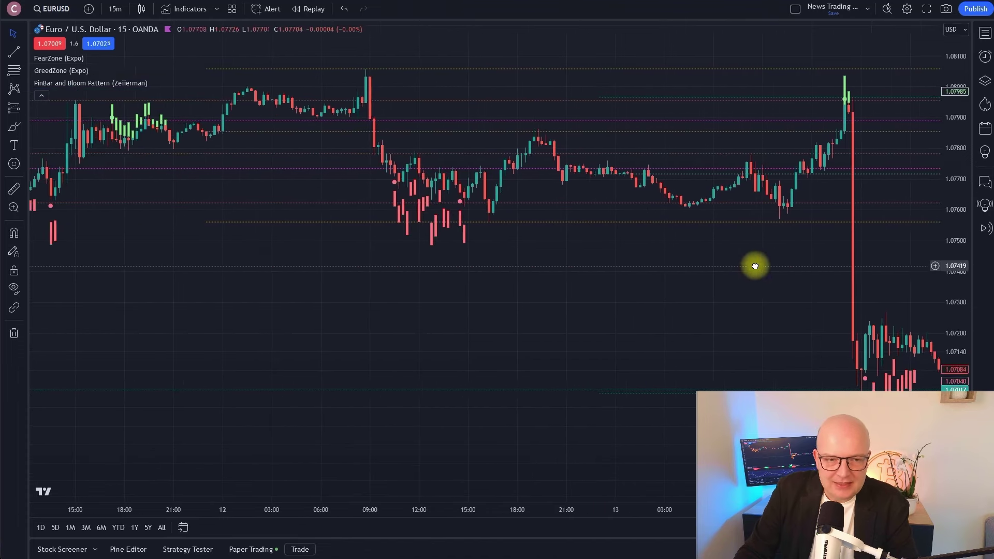
{"action": "left_click_drag", "start_coordinate": [477, 253], "coordinate": [555, 251]}
{"action": "left_click_drag", "start_coordinate": [262, 279], "coordinate": [573, 279]}
{"action": "left_click_drag", "start_coordinate": [425, 278], "coordinate": [488, 278]}
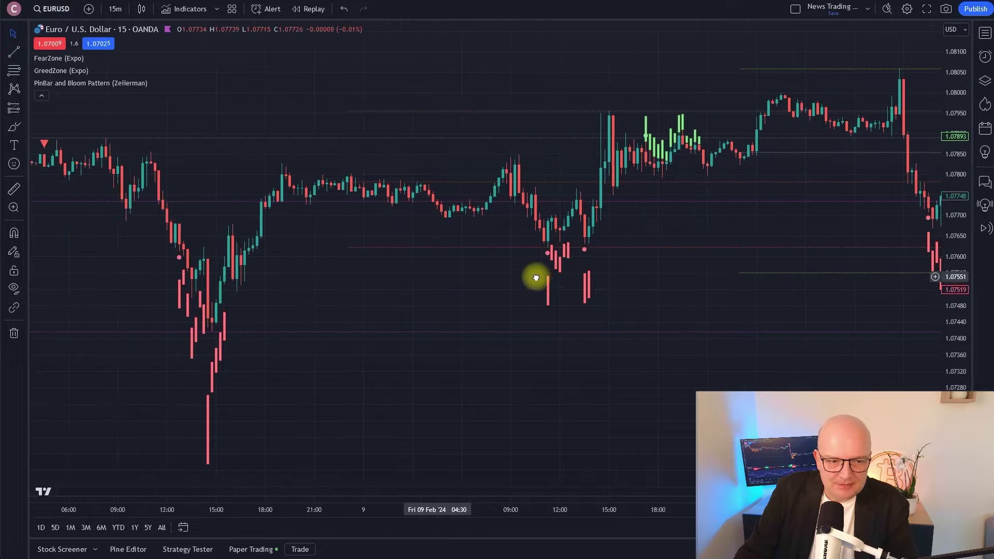
{"action": "left_click_drag", "start_coordinate": [177, 271], "coordinate": [466, 271]}
{"action": "left_click_drag", "start_coordinate": [289, 228], "coordinate": [389, 166]}
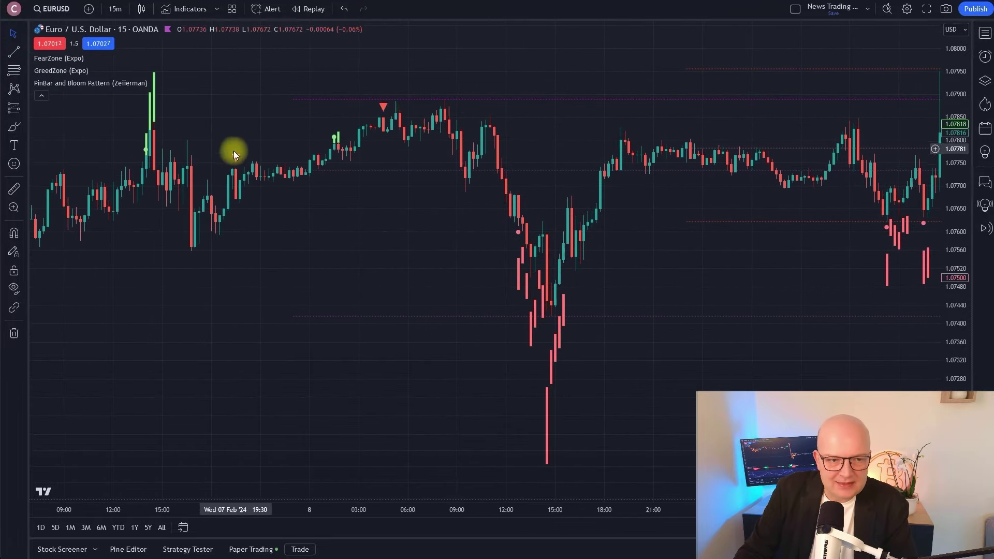
{"action": "left_click_drag", "start_coordinate": [246, 290], "coordinate": [583, 302]}
{"action": "left_click_drag", "start_coordinate": [363, 324], "coordinate": [734, 324]}
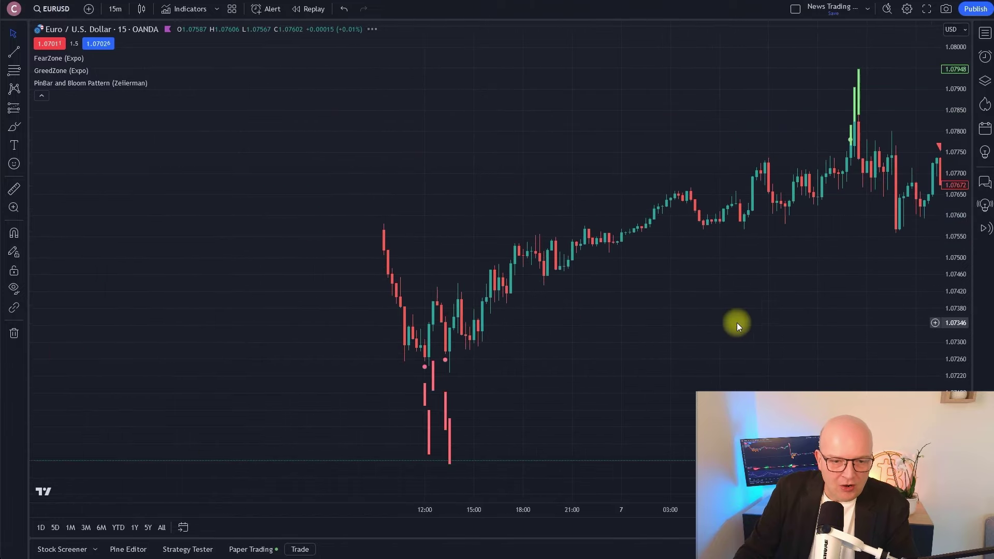
{"action": "left_click_drag", "start_coordinate": [181, 352], "coordinate": [601, 327]}
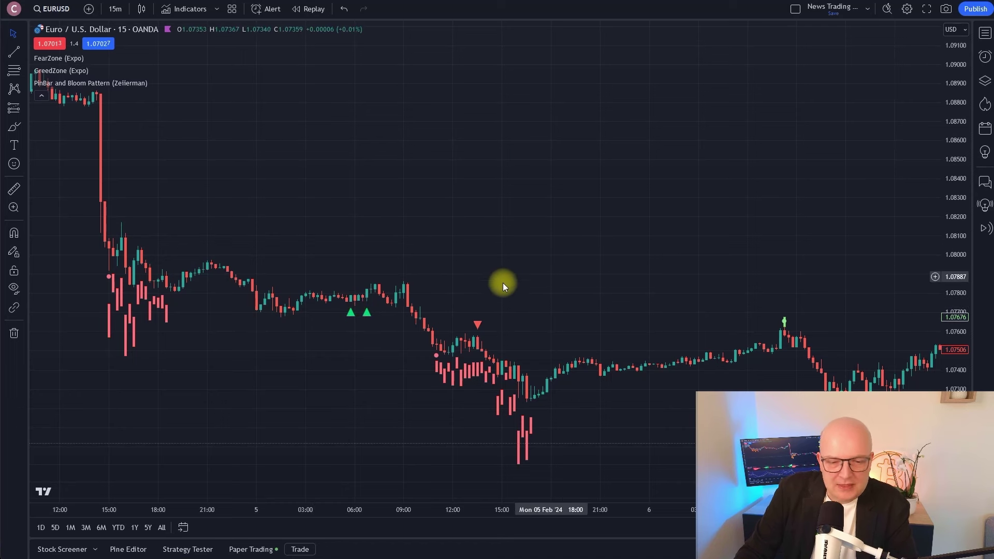
Review the 5–7 February signals, then move forward to 13–14 February.
{"action": "left_click_drag", "start_coordinate": [448, 284], "coordinate": [233, 263]}
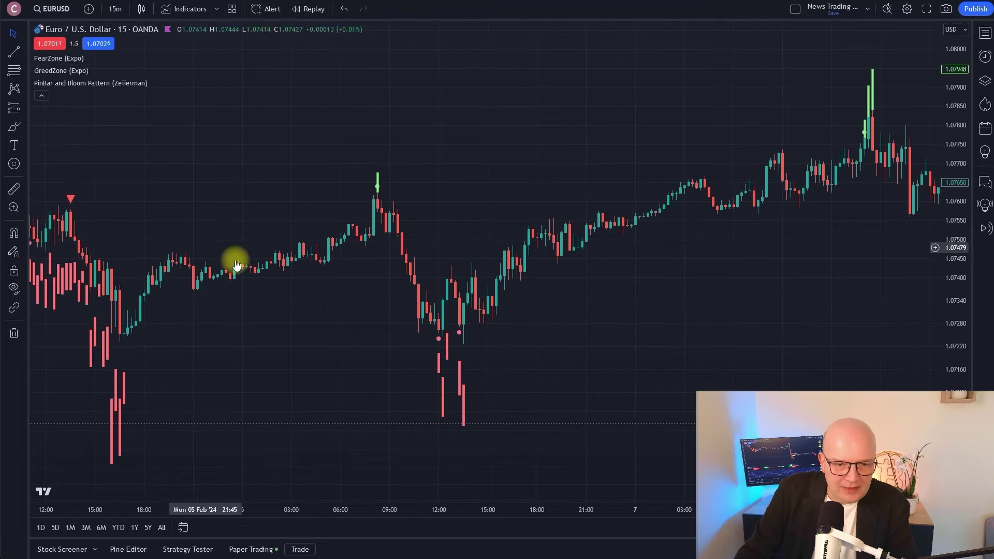
{"action": "left_click_drag", "start_coordinate": [156, 313], "coordinate": [291, 357]}
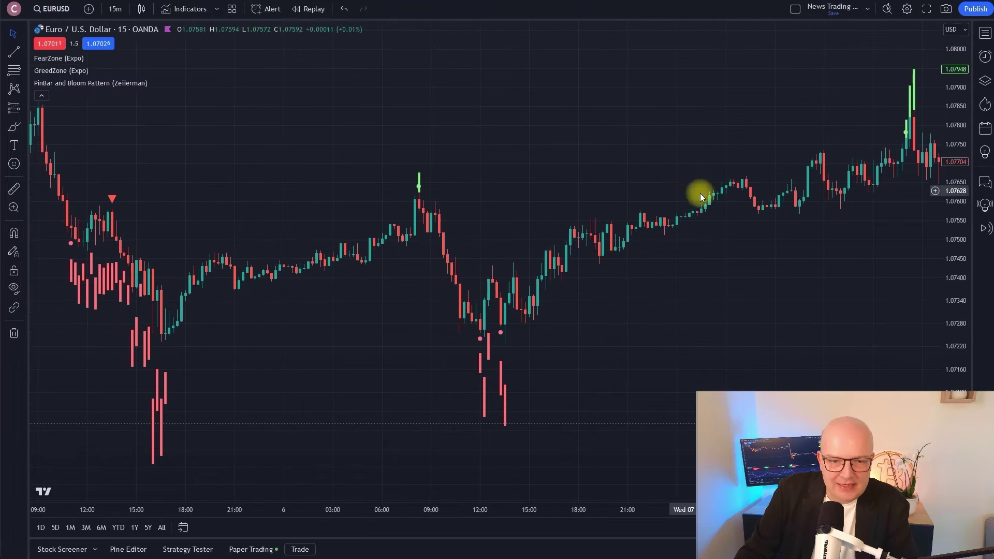
{"action": "left_click_drag", "start_coordinate": [206, 142], "coordinate": [343, 157]}
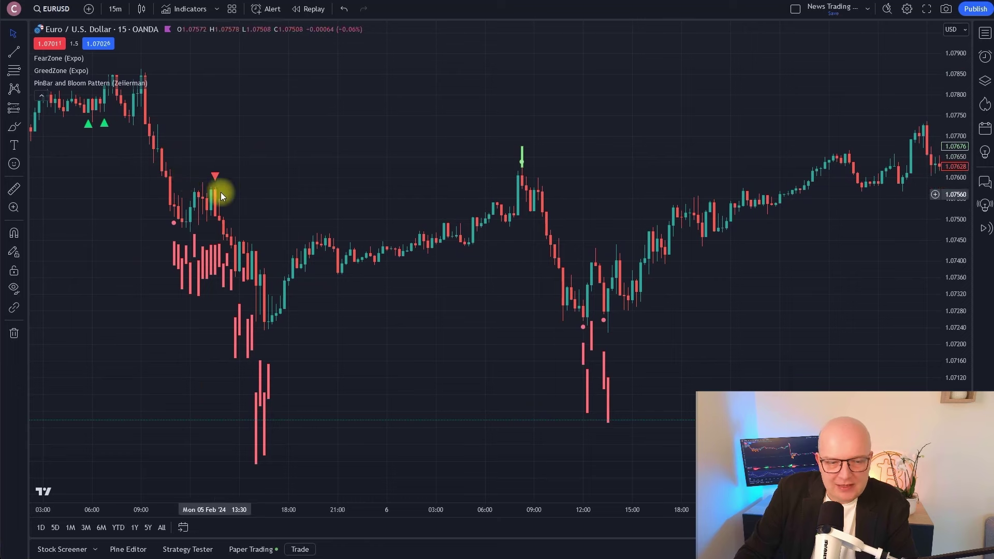
{"action": "left_click_drag", "start_coordinate": [452, 344], "coordinate": [218, 334]}
{"action": "left_click_drag", "start_coordinate": [792, 310], "coordinate": [340, 315]}
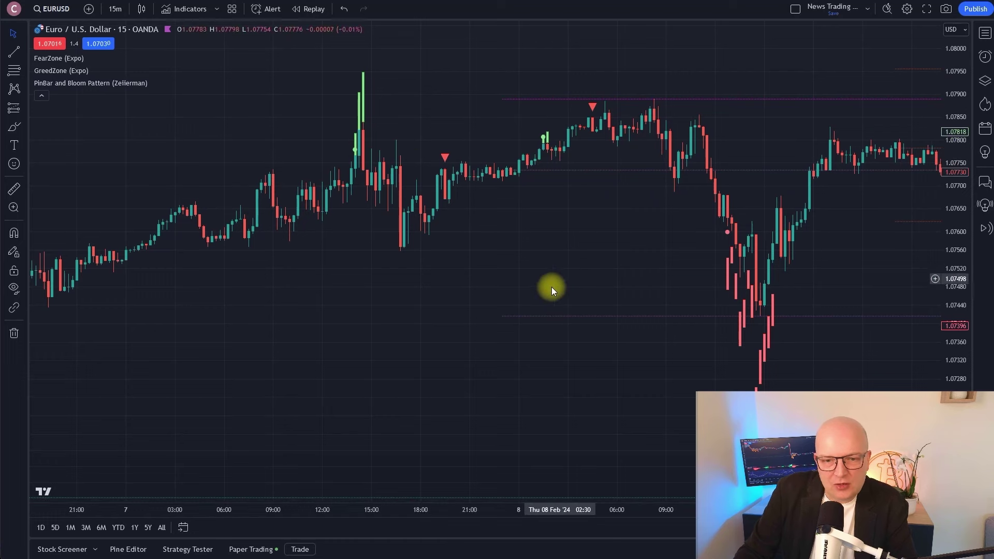
{"action": "left_click_drag", "start_coordinate": [603, 271], "coordinate": [249, 284]}
{"action": "left_click_drag", "start_coordinate": [632, 288], "coordinate": [174, 328]}
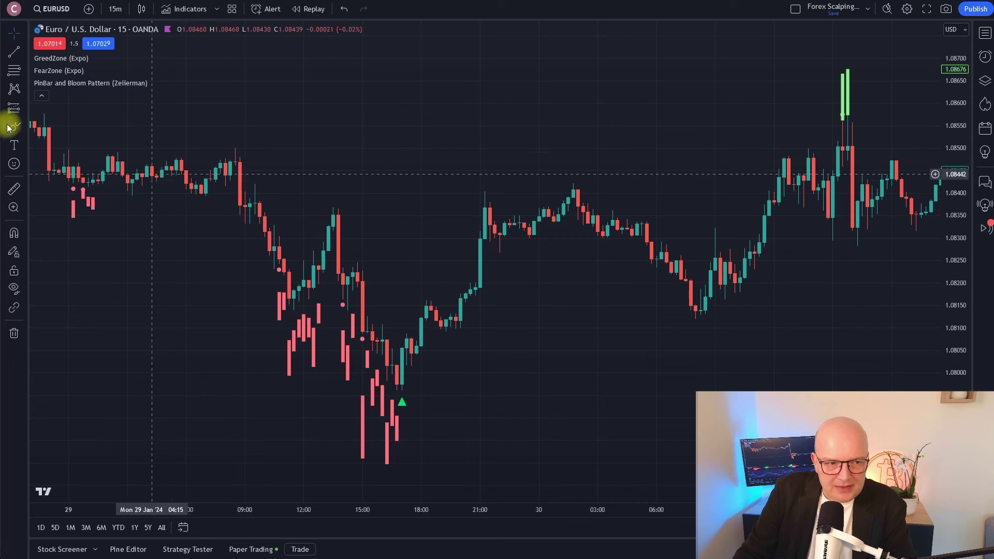
Switch the cursor from crosshair to Arrow and shift the candles slightly left.
{"action": "left_click", "coordinate": [23, 38]}
{"action": "left_click", "coordinate": [40, 73]}
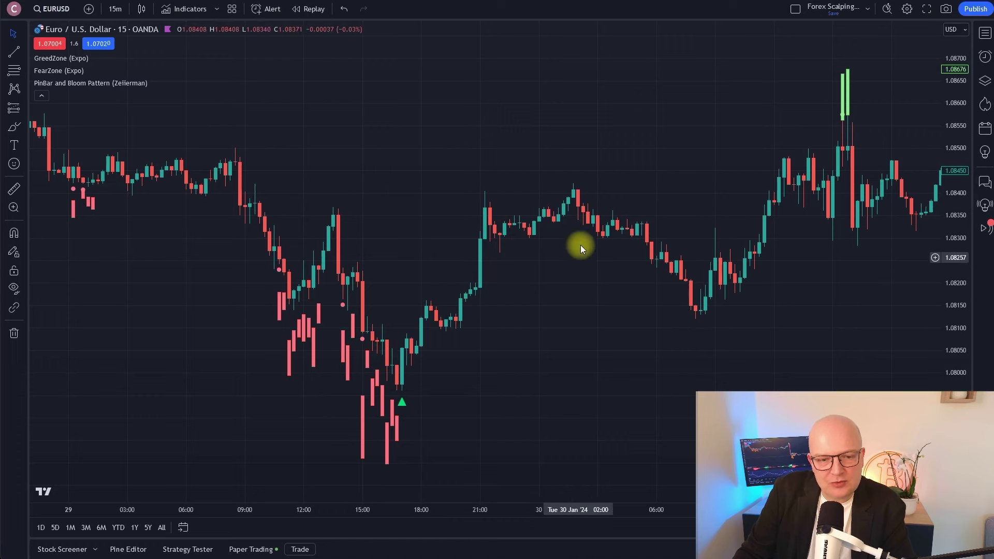
{"action": "left_click_drag", "start_coordinate": [617, 325], "coordinate": [546, 330]}
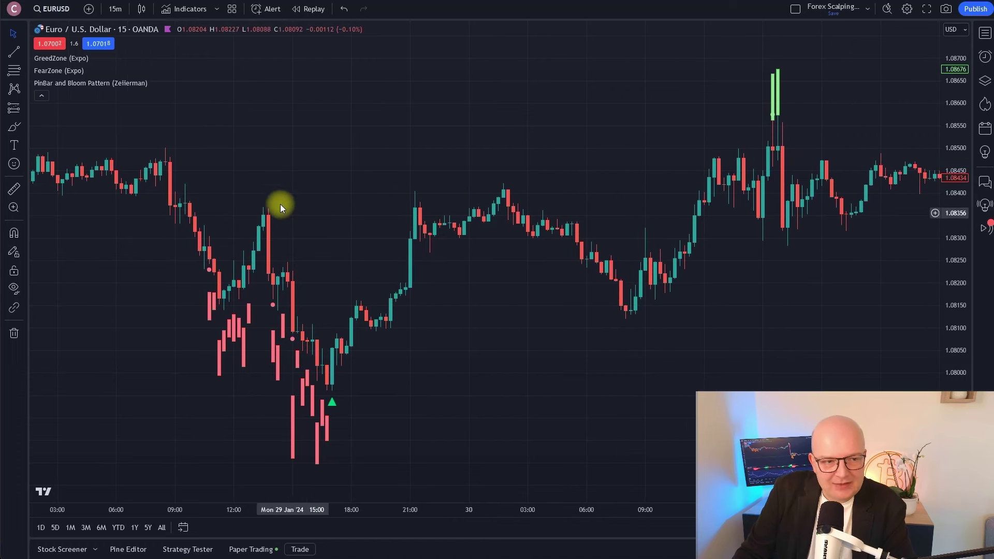
Draw a long position at the 29 January buy-signal candle and raise its profit target.
{"action": "left_click", "coordinate": [19, 114]}
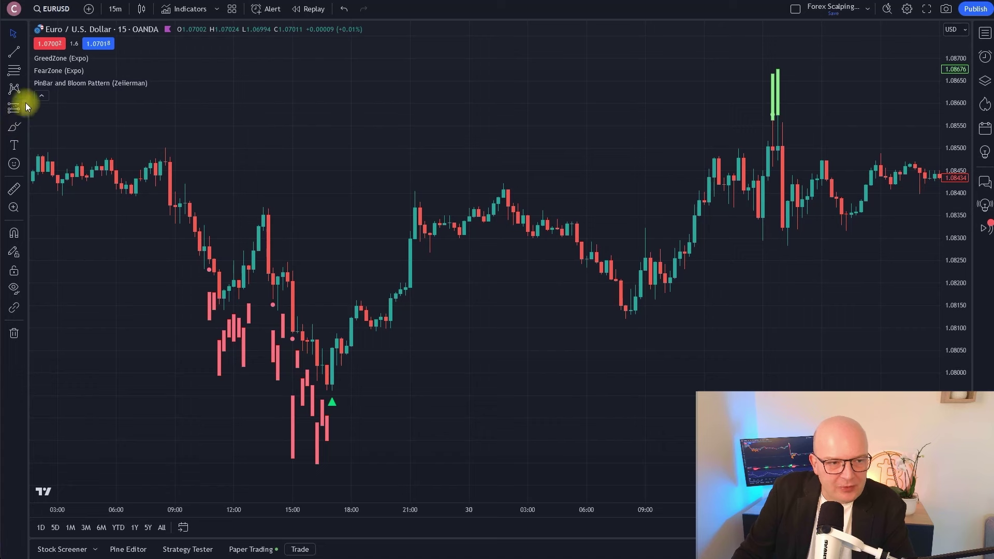
{"action": "left_click", "coordinate": [325, 354]}
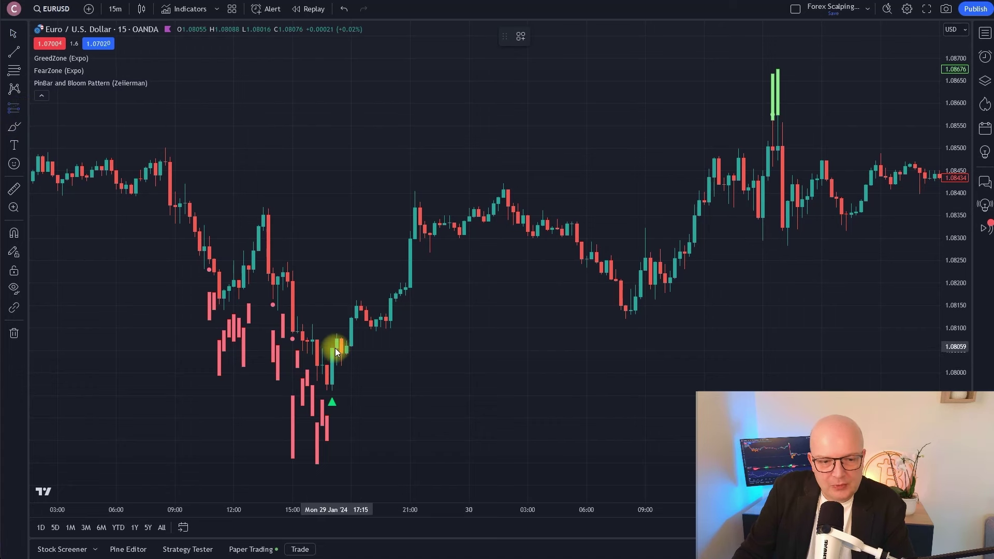
{"action": "left_click", "coordinate": [333, 347]}
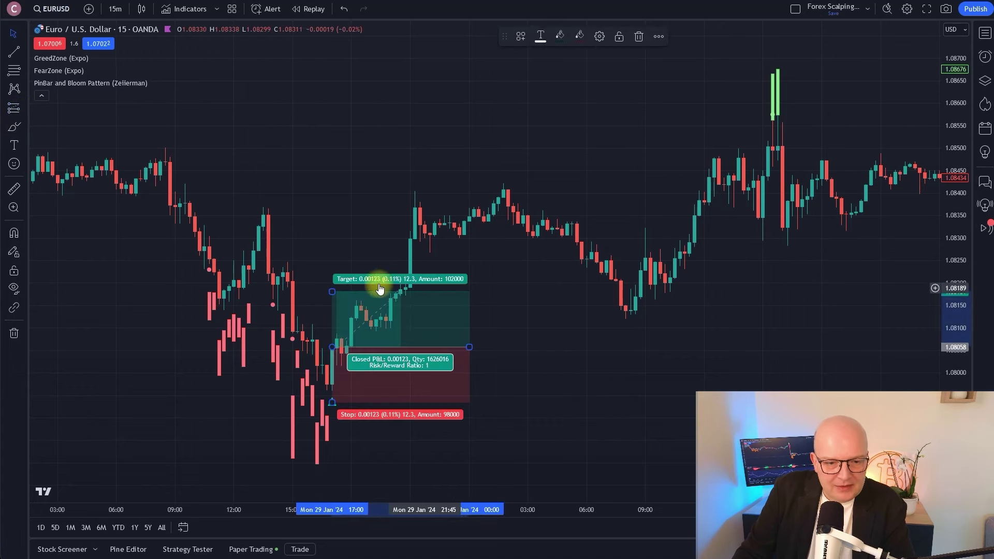
{"action": "left_click_drag", "start_coordinate": [329, 292], "coordinate": [575, 150]}
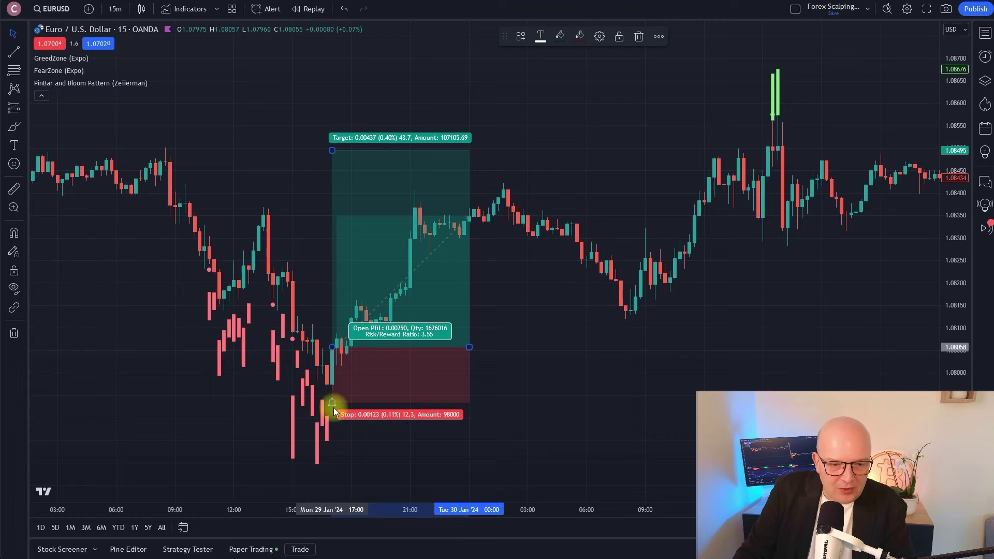
Lower the long position's stop loss below the signal low.
{"action": "scroll", "coordinate": [341, 409], "scroll_direction": "down", "scroll_amount": 4}
{"action": "scroll", "coordinate": [444, 406], "scroll_direction": "down", "scroll_amount": 2}
{"action": "scroll", "coordinate": [445, 406], "scroll_direction": "up", "scroll_amount": 5}
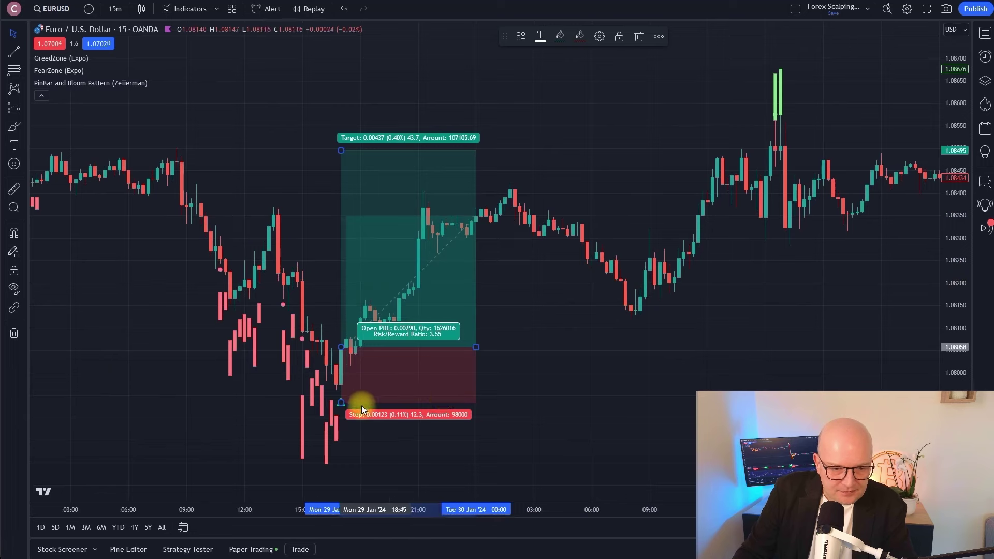
{"action": "left_click_drag", "start_coordinate": [342, 403], "coordinate": [350, 427]}
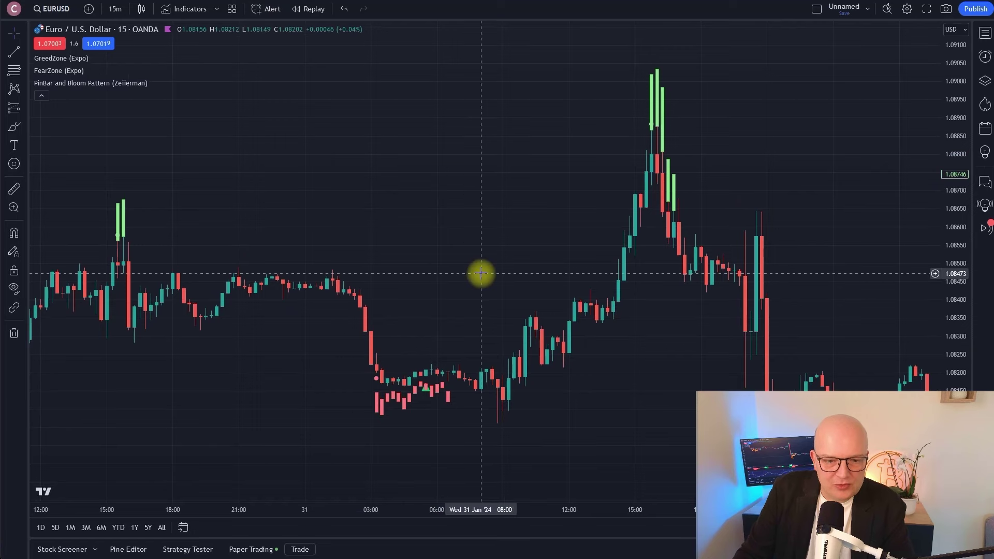
Bring the 31 January dip into view and switch the cursor to Arrow.
{"action": "left_click_drag", "start_coordinate": [481, 290], "coordinate": [298, 302]}
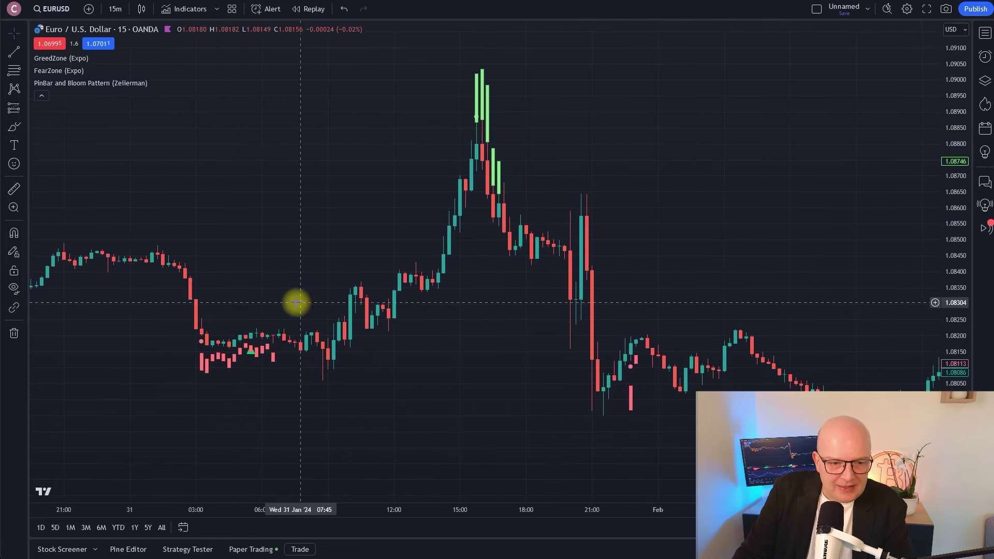
{"action": "left_click", "coordinate": [24, 32]}
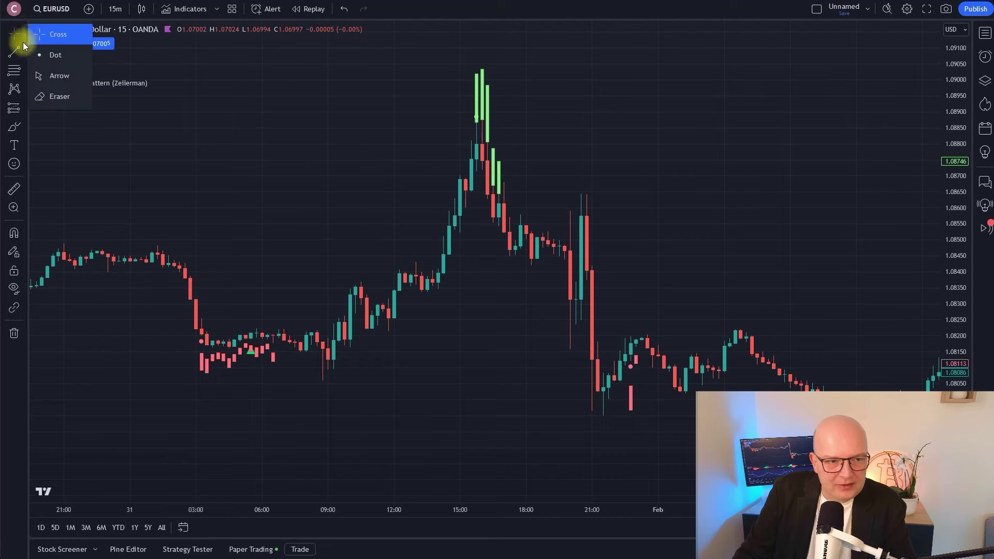
{"action": "left_click", "coordinate": [50, 76]}
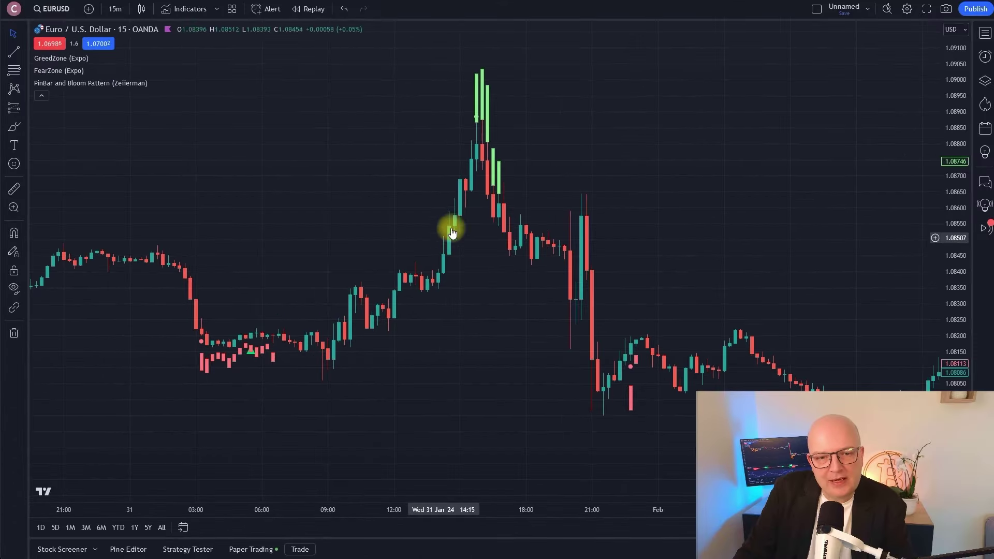
Place a long position on the 31 January signal with target and stop set for 2.95 reward-to-risk.
{"action": "left_click", "coordinate": [27, 104]}
{"action": "left_click", "coordinate": [250, 333]}
{"action": "left_click_drag", "start_coordinate": [250, 257], "coordinate": [270, 149]}
{"action": "left_click_drag", "start_coordinate": [252, 401], "coordinate": [259, 395]}
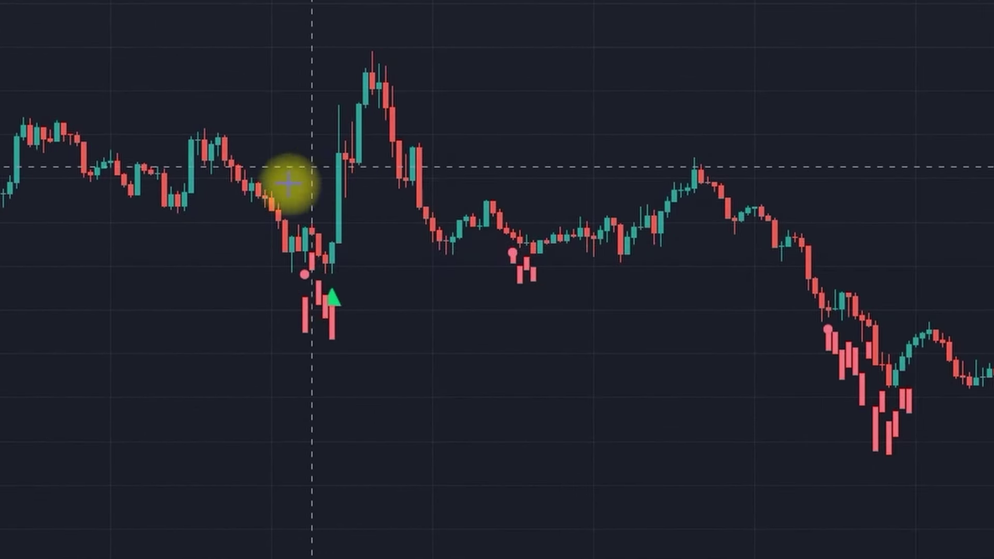
{"action": "scroll", "coordinate": [273, 138], "scroll_direction": "up", "scroll_amount": 2}
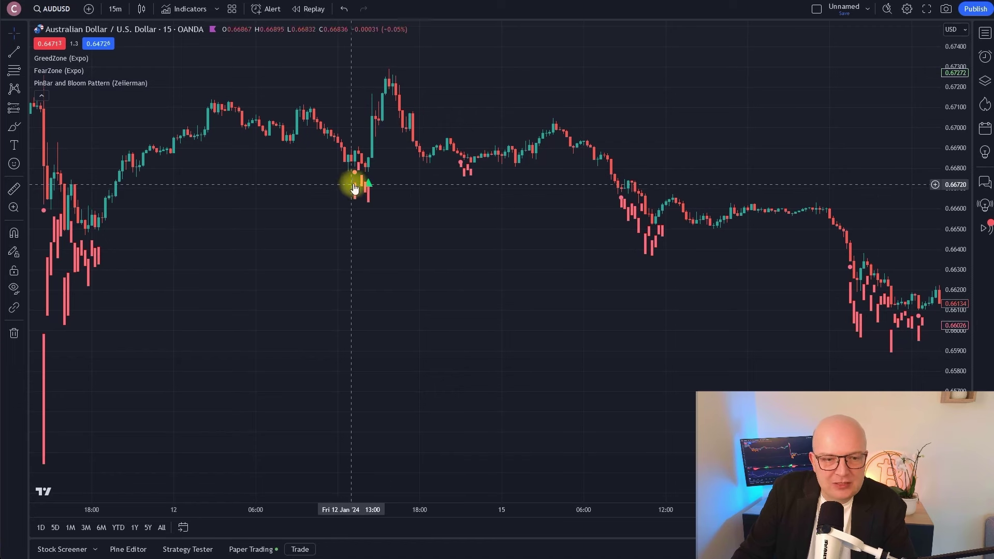
{"action": "left_click", "coordinate": [25, 110]}
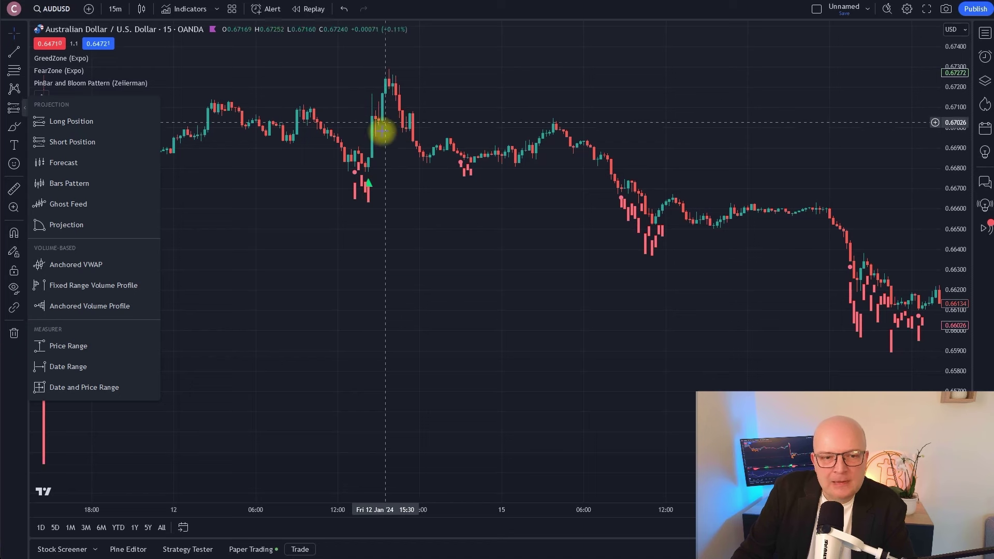
{"action": "left_click", "coordinate": [398, 250]}
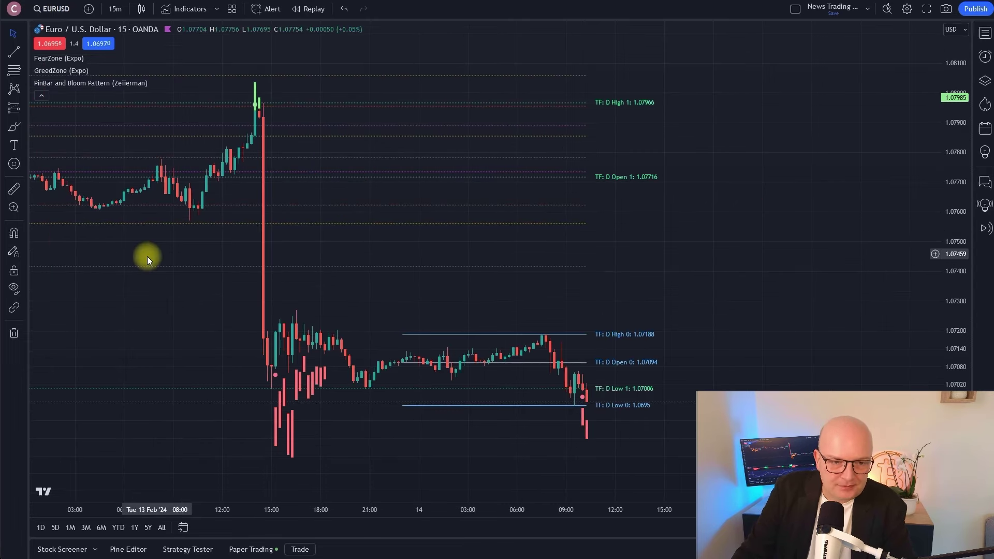
Drag the News Trading chart back from 12 February to 7–9 February.
{"action": "left_click_drag", "start_coordinate": [147, 256], "coordinate": [604, 285]}
{"action": "left_click_drag", "start_coordinate": [376, 306], "coordinate": [635, 328]}
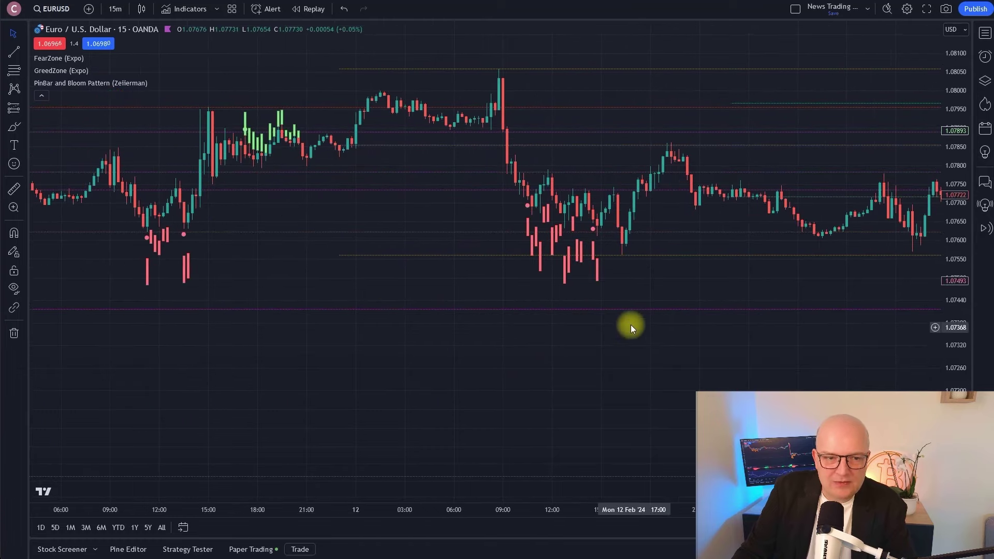
{"action": "left_click_drag", "start_coordinate": [383, 284], "coordinate": [623, 311]}
{"action": "left_click_drag", "start_coordinate": [319, 362], "coordinate": [608, 368]}
{"action": "left_click_drag", "start_coordinate": [213, 333], "coordinate": [423, 356]}
{"action": "left_click_drag", "start_coordinate": [330, 295], "coordinate": [551, 315]}
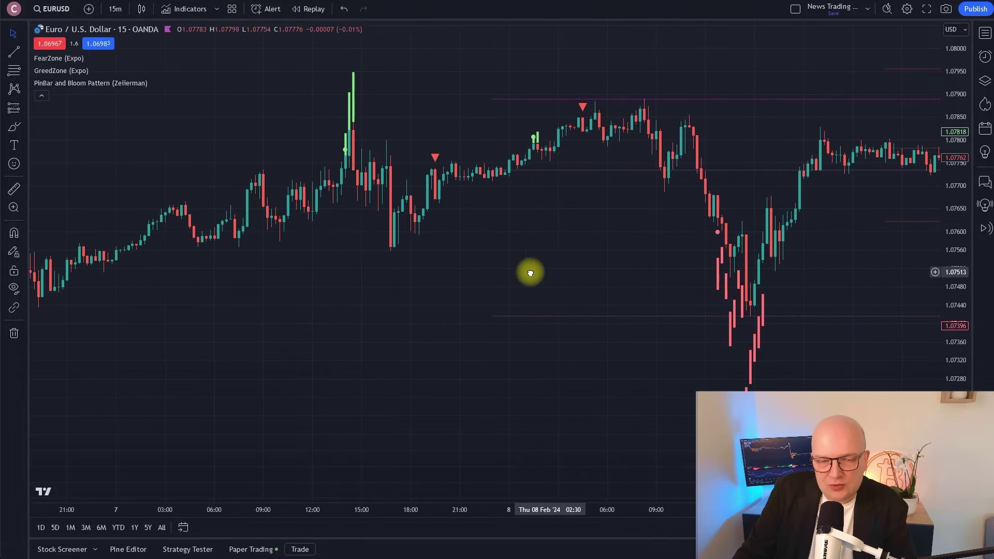
{"action": "left_click_drag", "start_coordinate": [548, 272], "coordinate": [284, 271]}
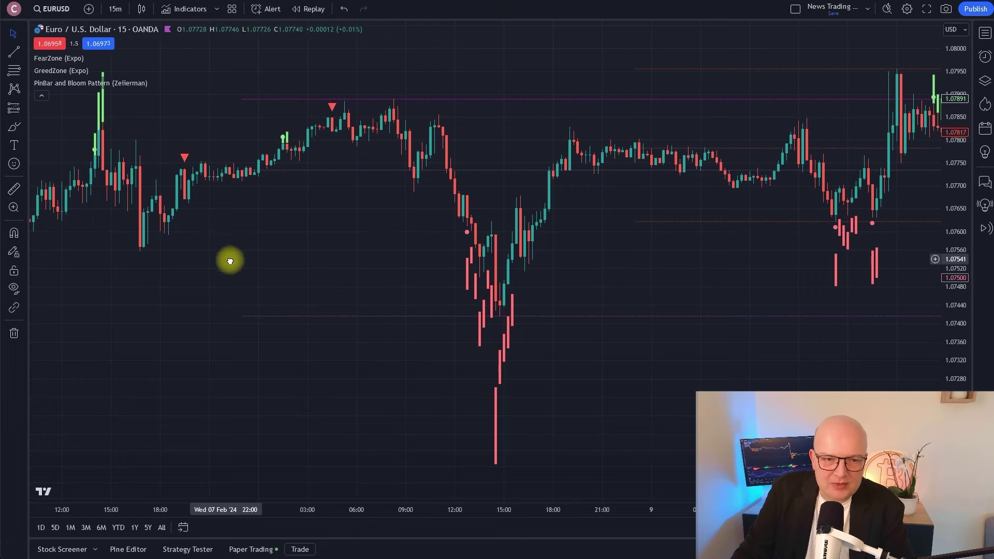
Continue back through 6, 5 and 2 February to late January.
{"action": "left_click_drag", "start_coordinate": [229, 260], "coordinate": [668, 280]}
{"action": "left_click_drag", "start_coordinate": [408, 315], "coordinate": [679, 312]}
{"action": "left_click_drag", "start_coordinate": [406, 196], "coordinate": [659, 196]}
{"action": "left_click_drag", "start_coordinate": [399, 169], "coordinate": [546, 162]}
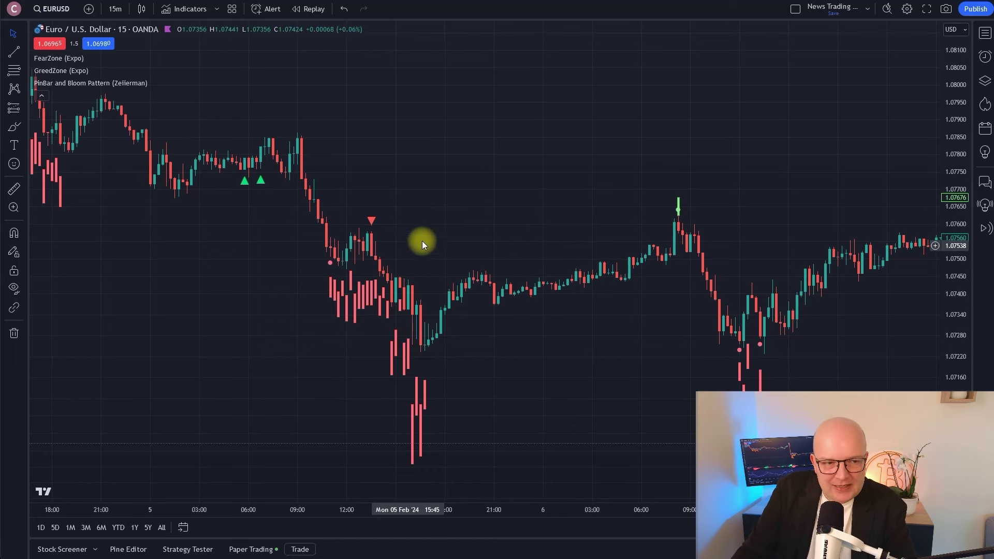
{"action": "left_click_drag", "start_coordinate": [381, 197], "coordinate": [781, 191]}
{"action": "left_click_drag", "start_coordinate": [131, 209], "coordinate": [735, 267]}
{"action": "left_click_drag", "start_coordinate": [534, 248], "coordinate": [744, 217]}
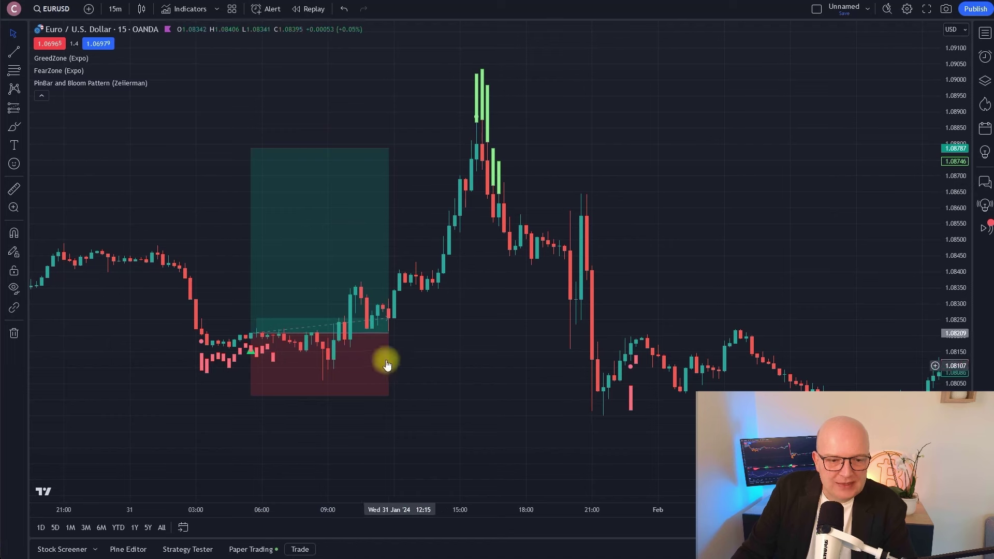
{"action": "mouse_move", "coordinate": [297, 355]}
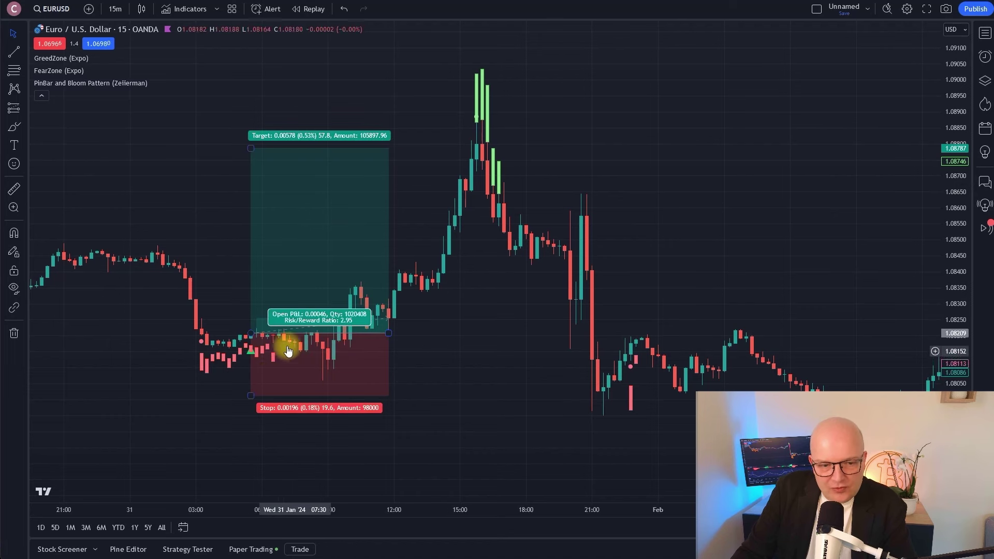